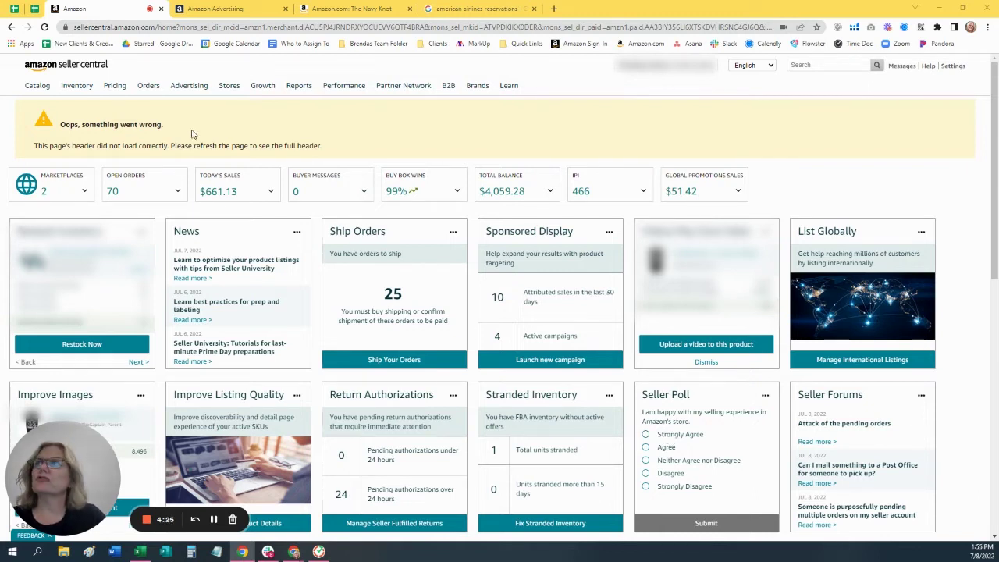
# From the Amazon Advertising tab, go to Measurement & Reporting > Amazon Attribution and start a new campaign
pyautogui.moveTo(197, 92)
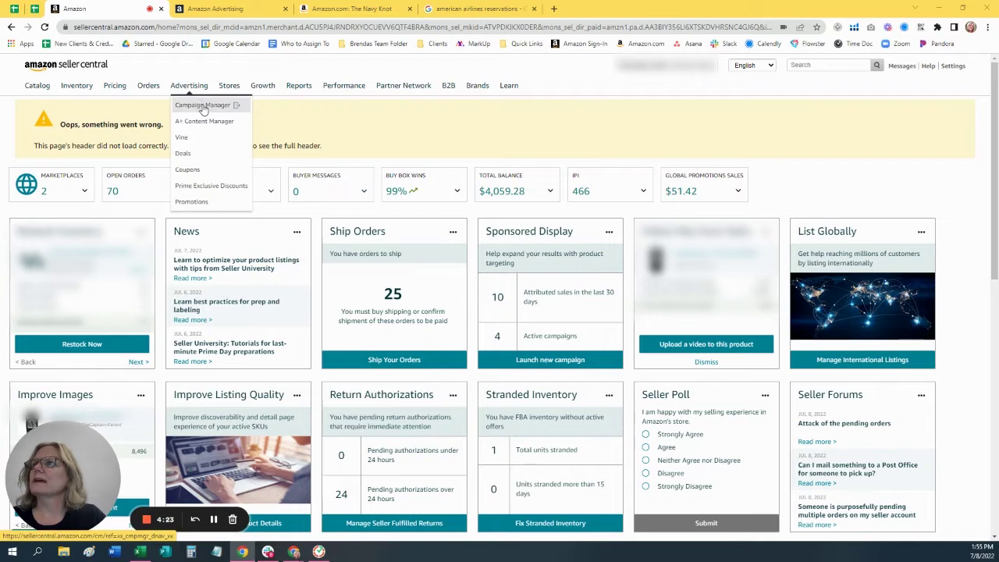
pyautogui.click(224, 16)
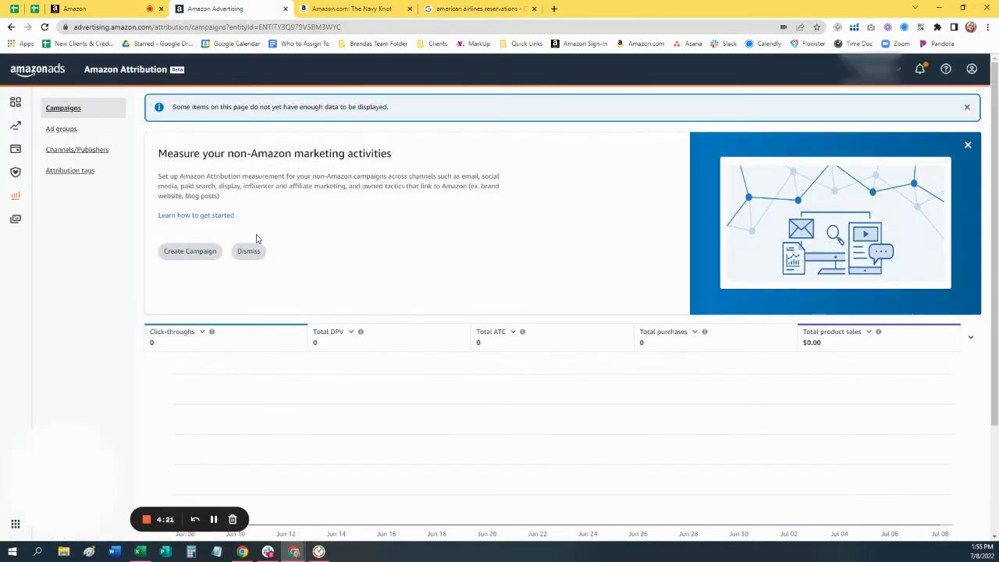
pyautogui.click(13, 198)
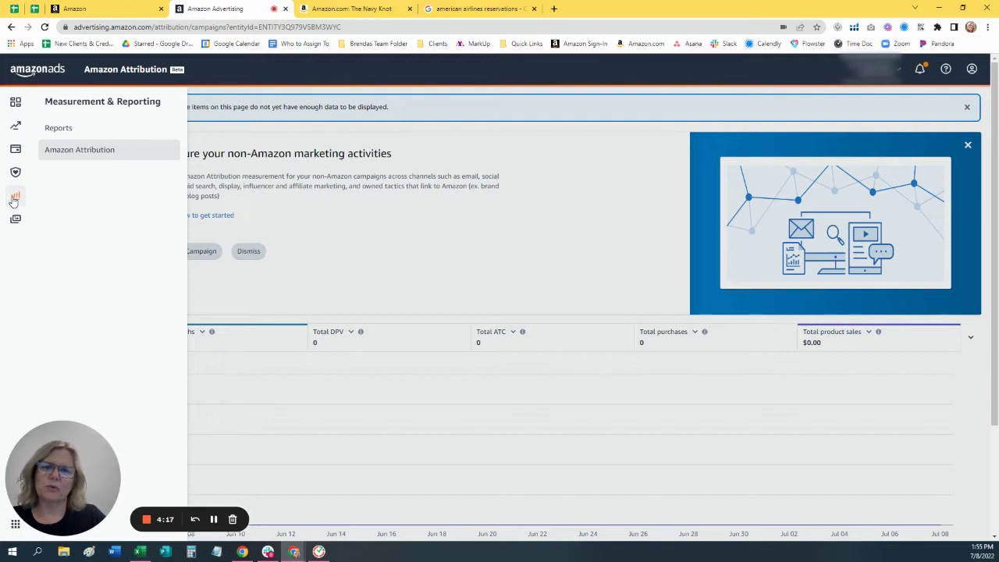
pyautogui.click(70, 155)
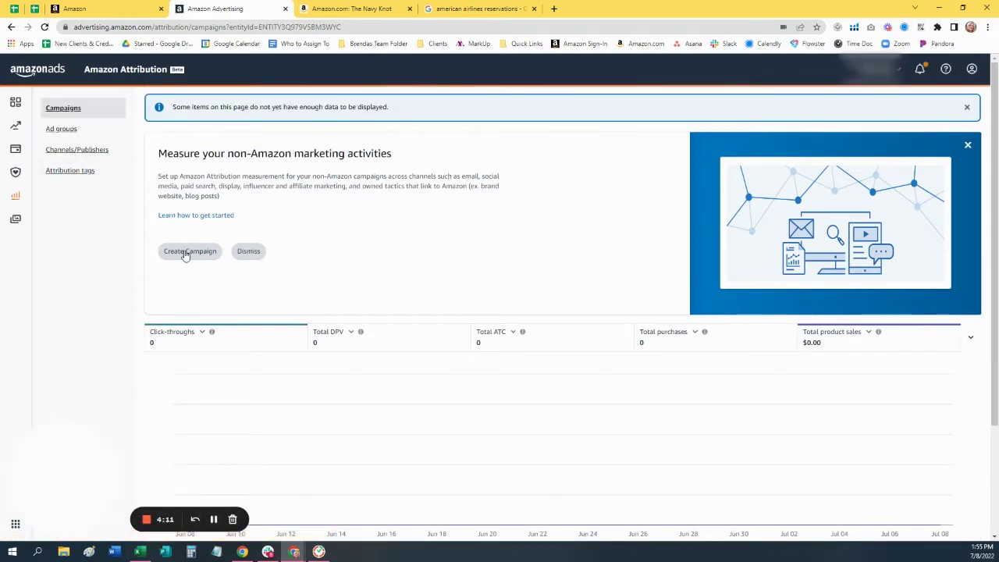
pyautogui.click(186, 251)
# Choose to create the new Amazon Attribution campaign manually
pyautogui.click(186, 251)
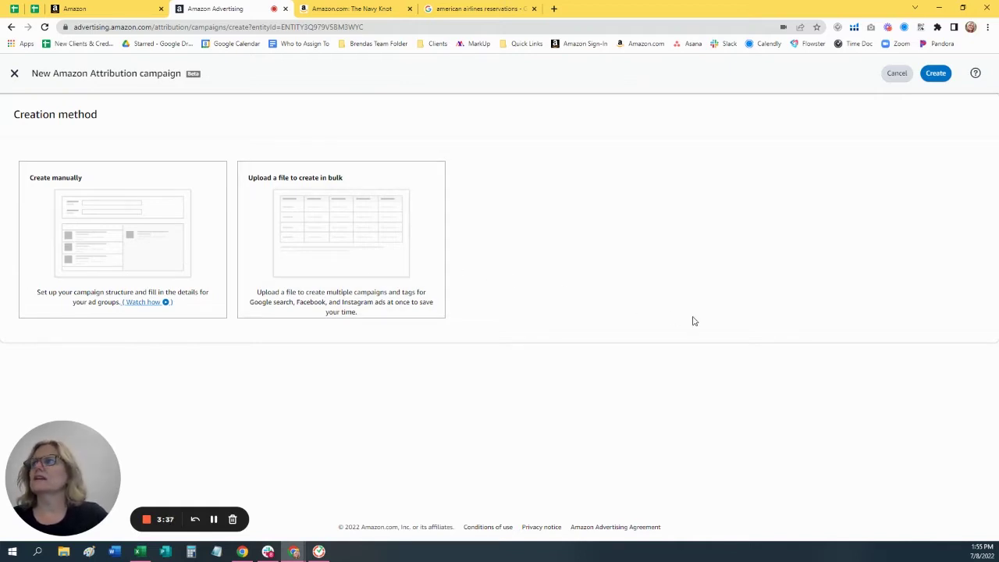
pyautogui.click(121, 247)
# Enter 'Facebook- Cooler Backpacks - Parent Listing' as the campaign name, correcting typos along the way
pyautogui.scroll(-3, 261, 247)
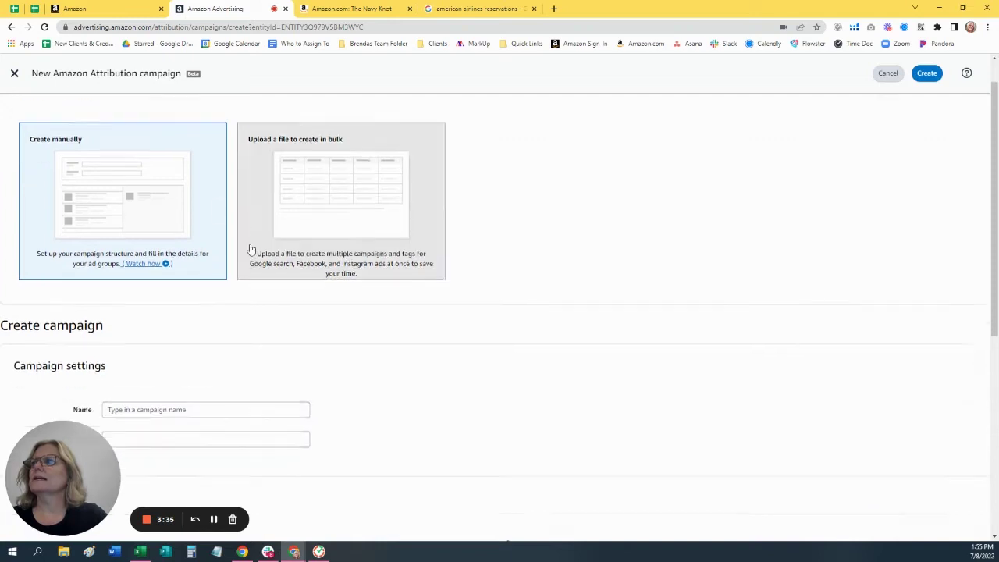
pyautogui.click(204, 242)
pyautogui.scroll(-1, 384, 228)
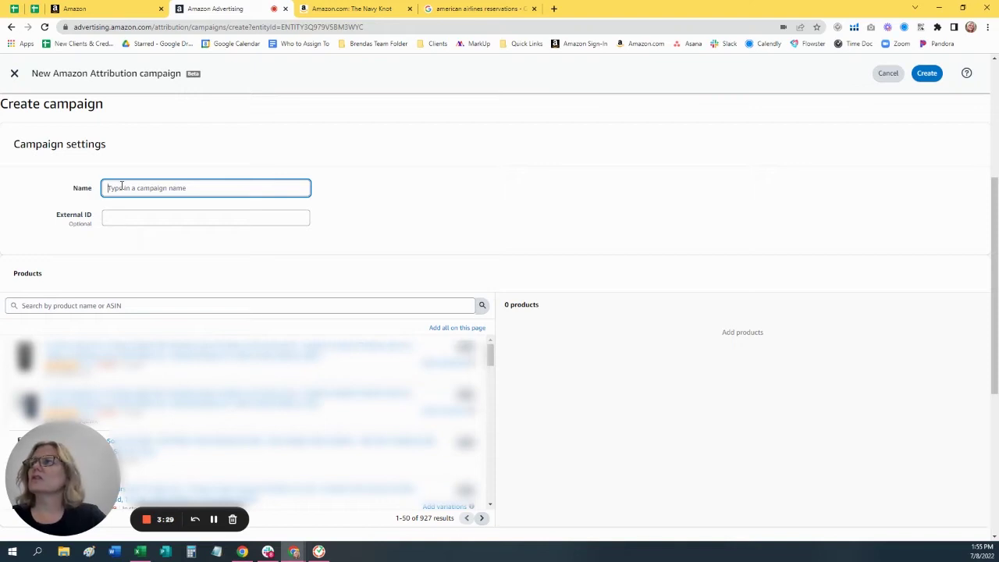
pyautogui.write('Facebook')
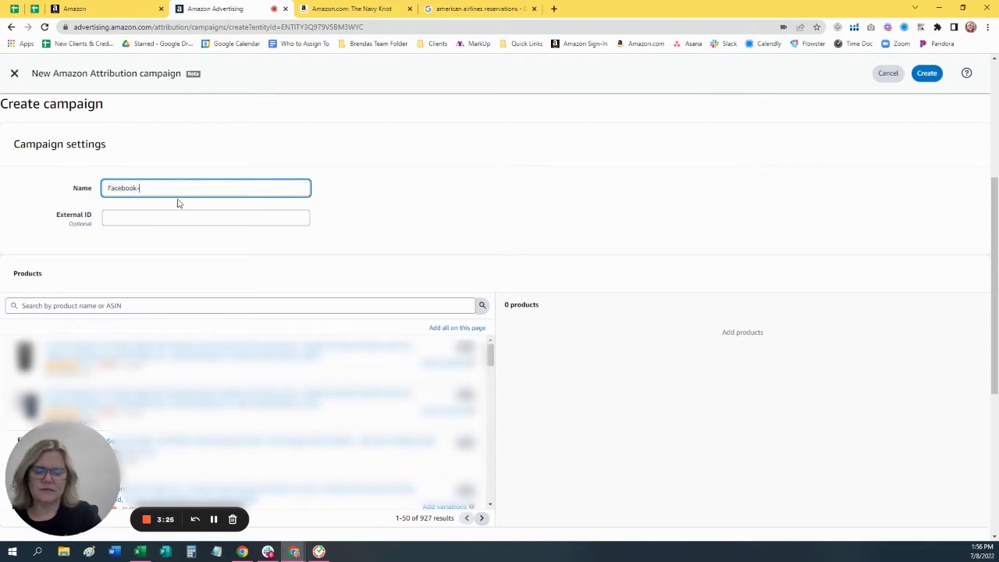
pyautogui.write('- Cool')
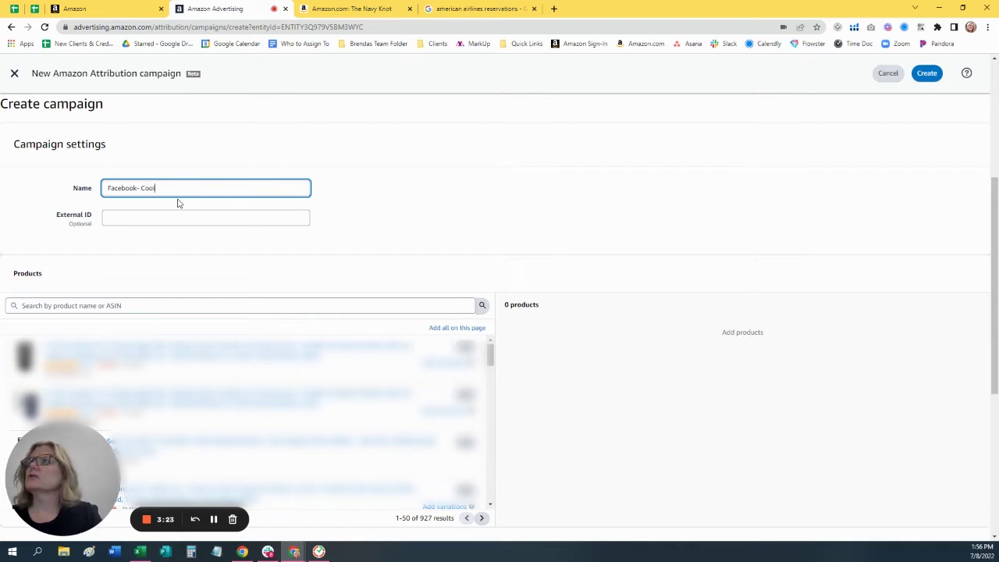
pyautogui.write('er Backpacks')
pyautogui.press('BackSpace')
pyautogui.write('ks')
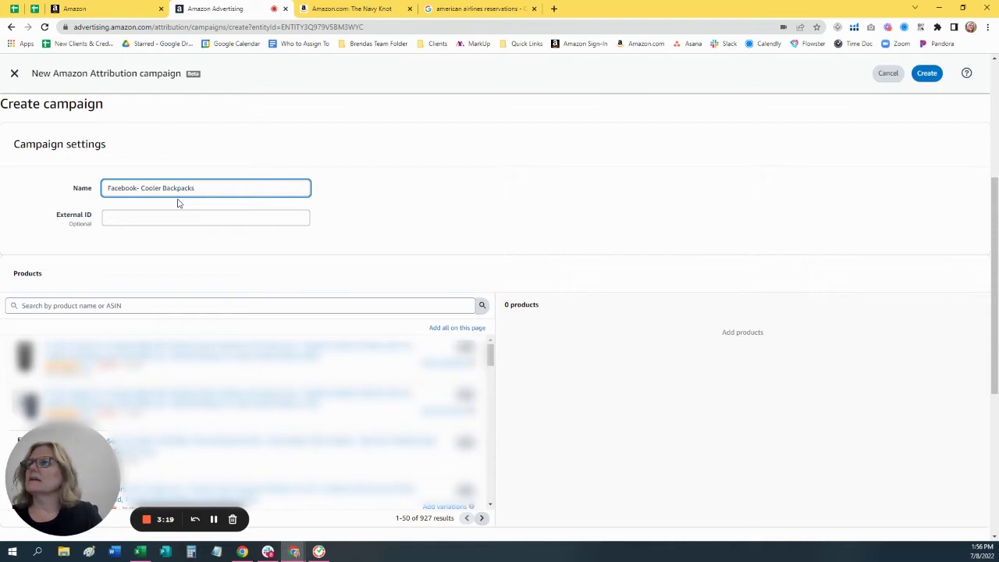
pyautogui.write(' - Parent Listin')
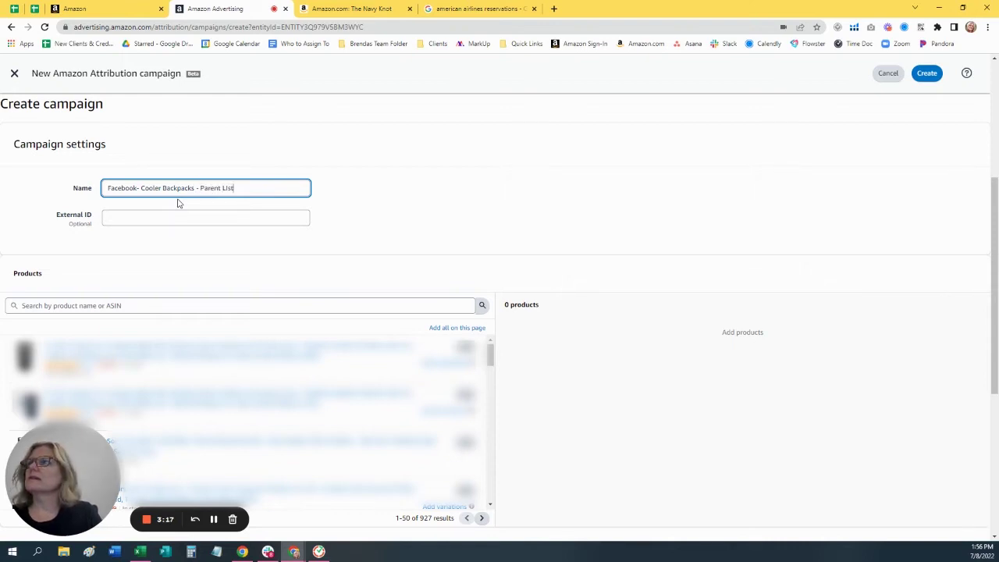
pyautogui.press('BackSpace')
pyautogui.press('BackSpace')
pyautogui.press('BackSpace')
pyautogui.write('sin')
pyautogui.press('BackSpace')
pyautogui.press('BackSpace')
pyautogui.press('BackSpace')
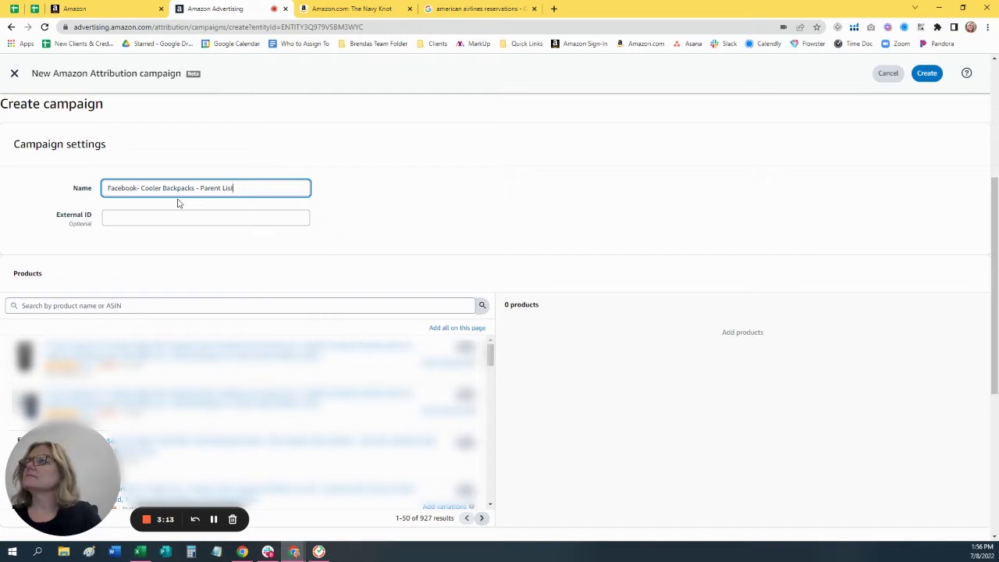
# Search products for 'backpack' and add all four results to the campaign
pyautogui.write('ting')
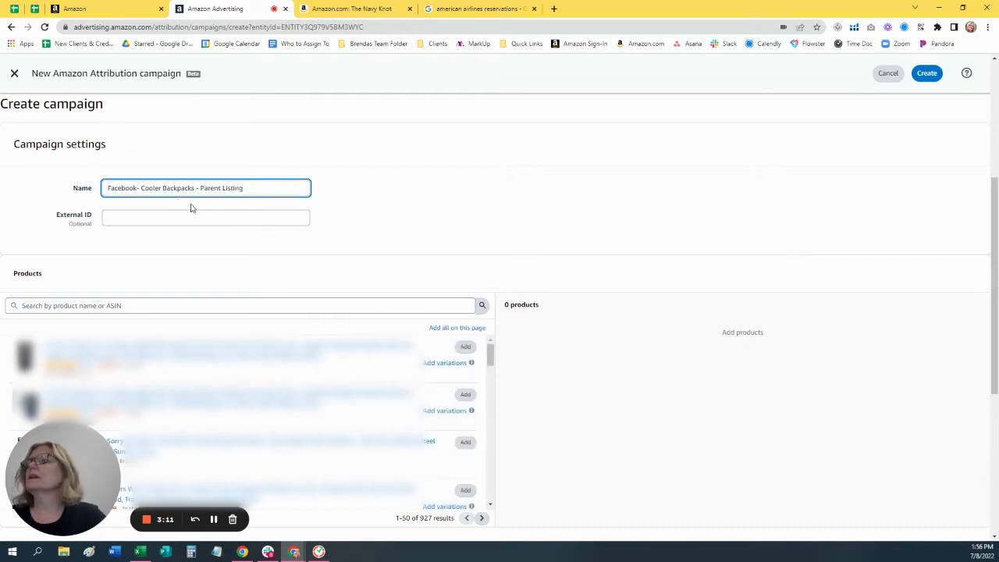
pyautogui.scroll(-1, 386, 197)
pyautogui.scroll(-1, 386, 195)
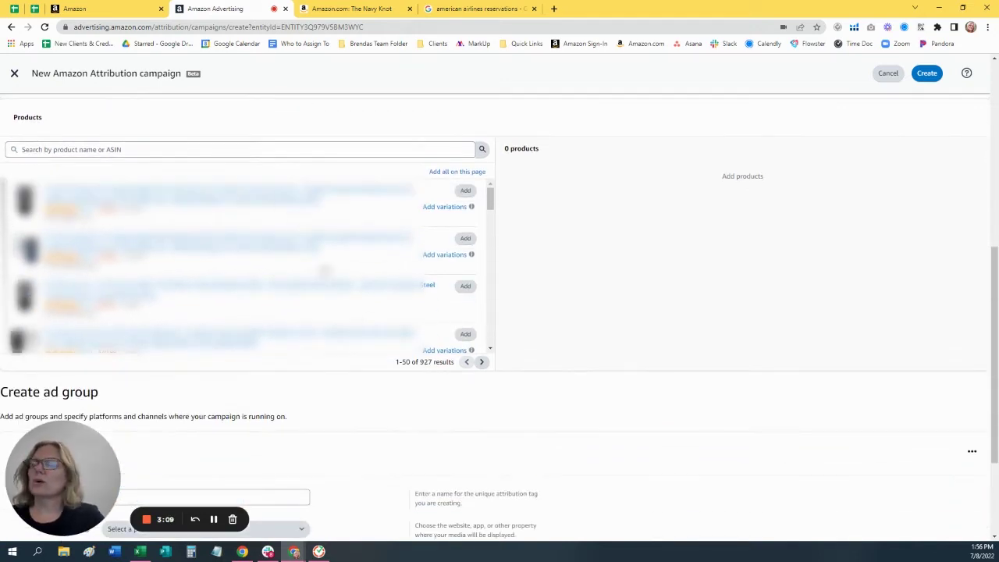
pyautogui.click(81, 150)
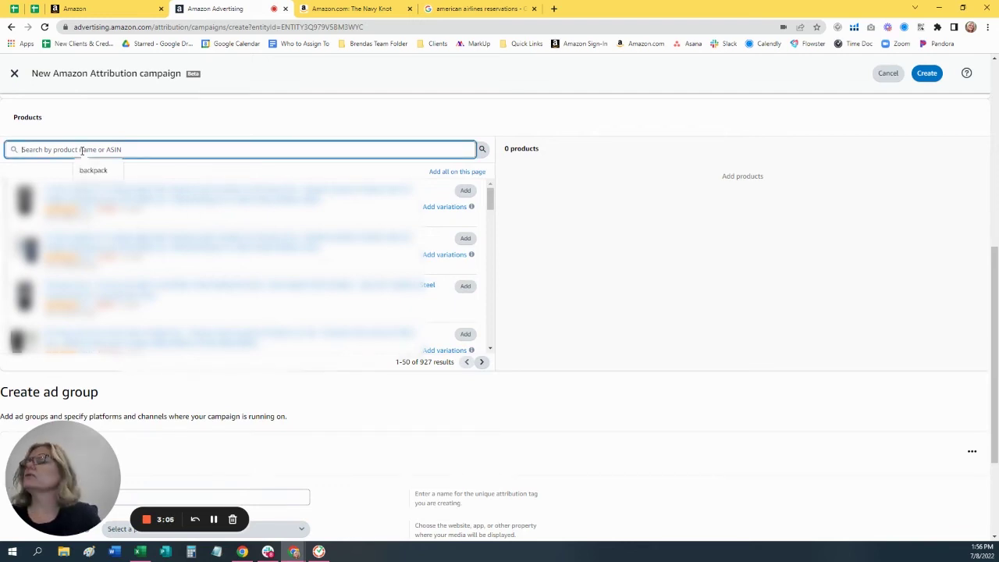
pyautogui.write('backpack')
pyautogui.press('Return')
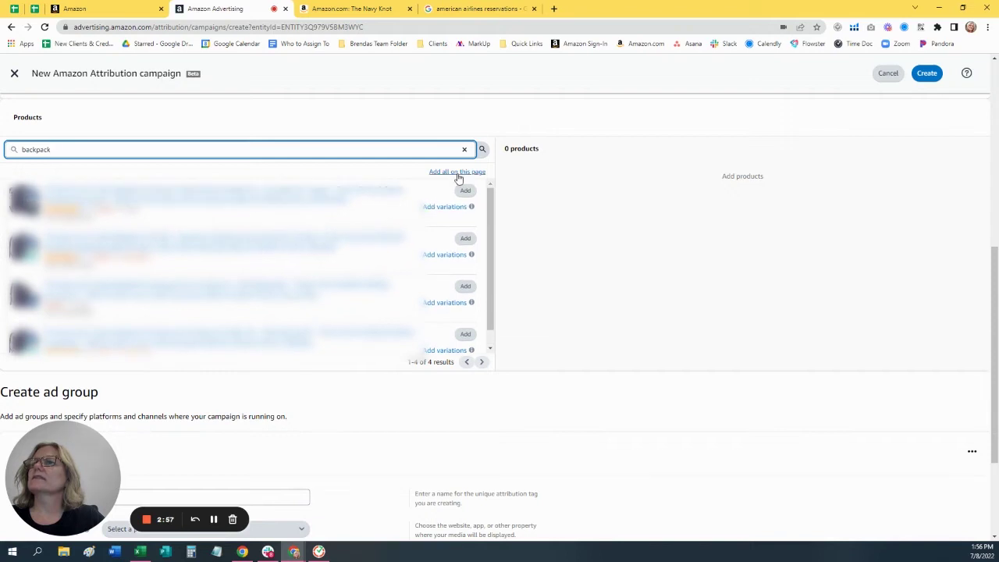
pyautogui.click(458, 175)
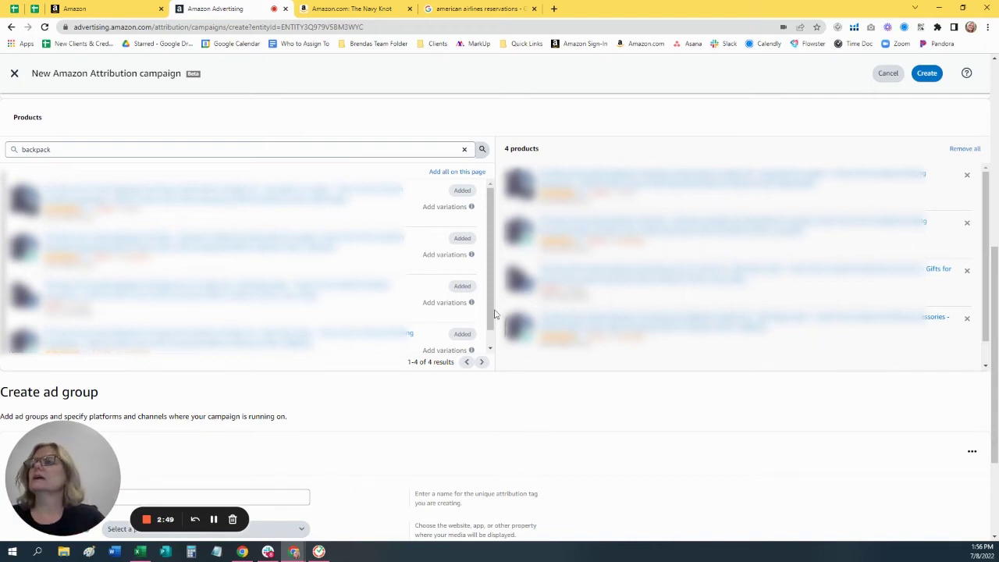
pyautogui.scroll(1, 374, 279)
pyautogui.scroll(2, 355, 274)
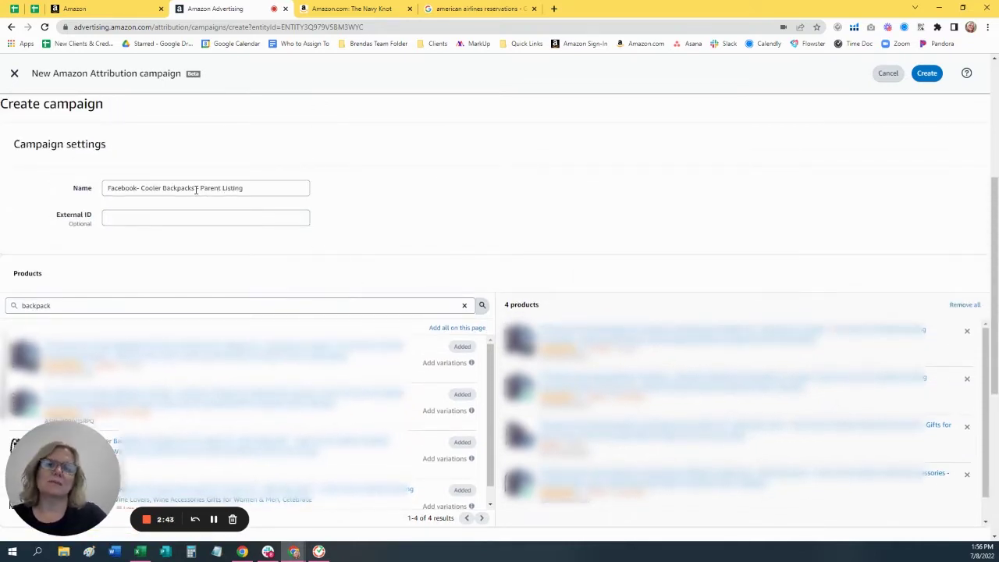
# Copy the campaign name and paste it as the ad group 1 name
pyautogui.scroll(-6, 224, 211)
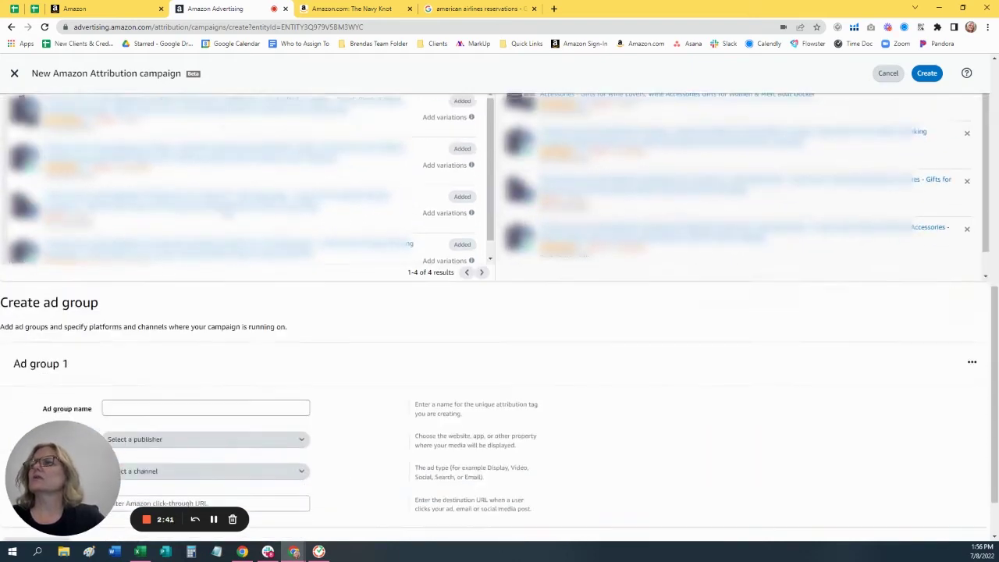
pyautogui.scroll(6, 225, 212)
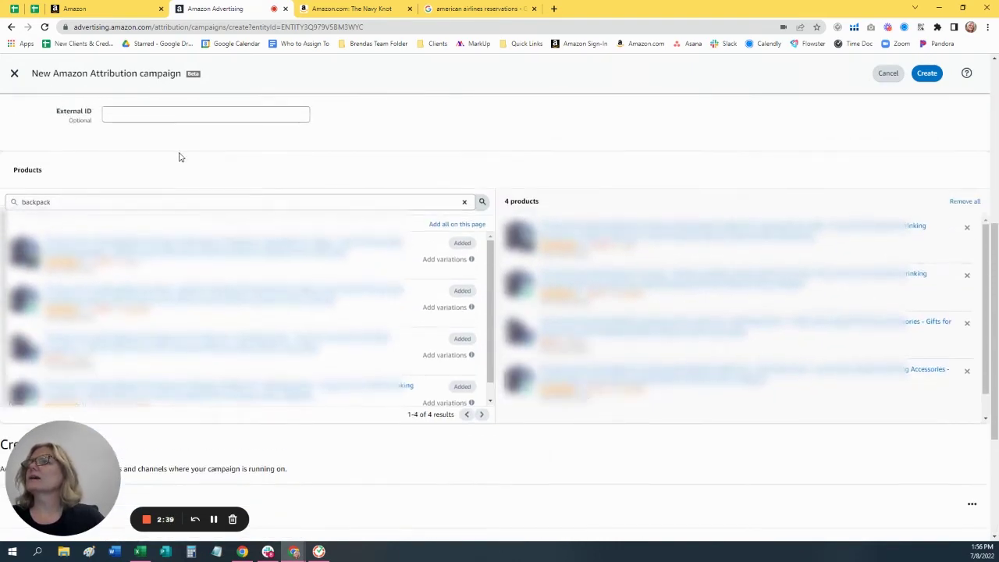
pyautogui.scroll(1, 172, 127)
pyautogui.moveTo(244, 240); pyautogui.dragTo(134, 241)
pyautogui.rightClick(145, 253)
pyautogui.click(158, 279)
pyautogui.scroll(-5, 164, 281)
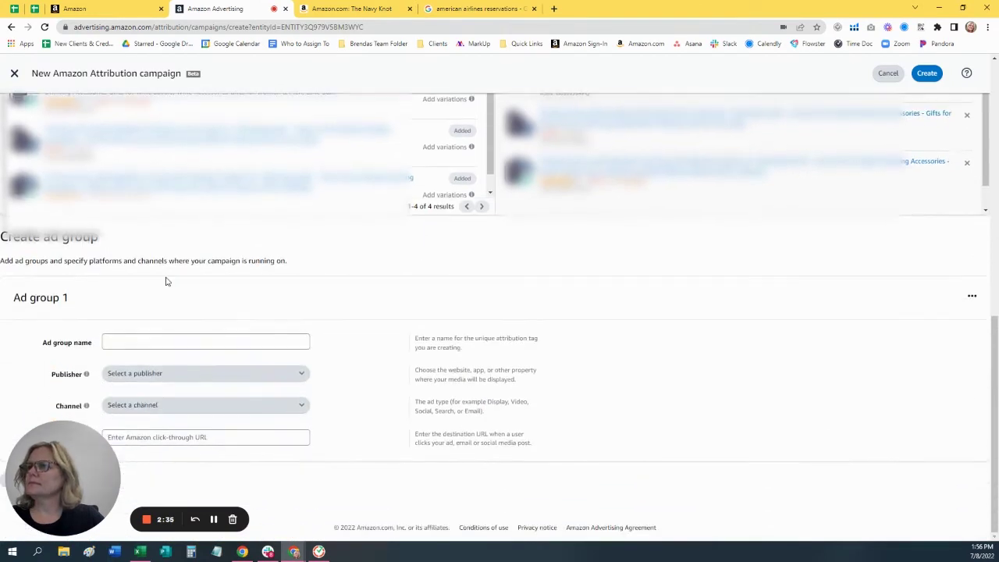
pyautogui.click(117, 342)
pyautogui.rightClick(134, 344)
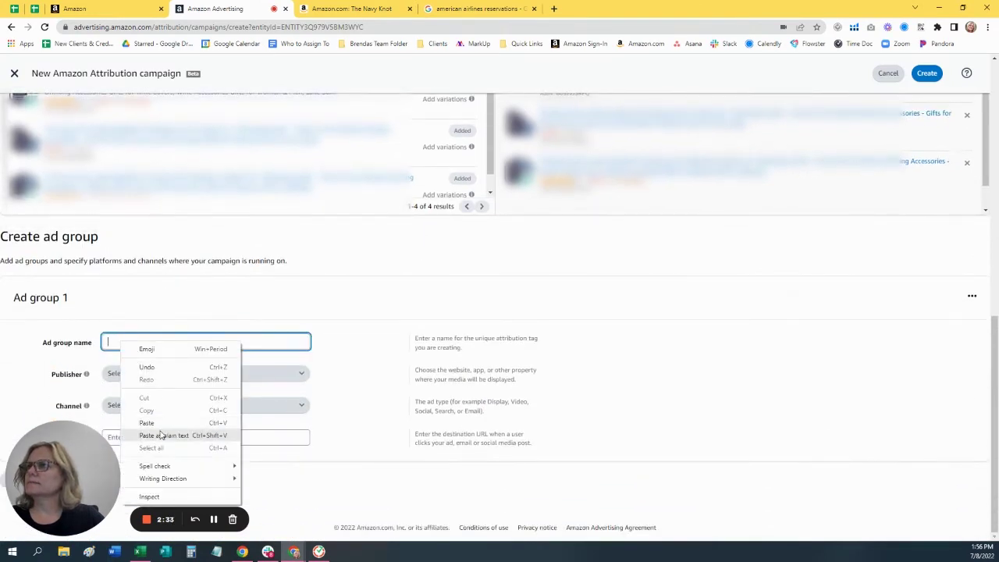
pyautogui.click(149, 423)
# Set the ad group's Publisher to Facebook and Channel to Social
pyautogui.click(162, 376)
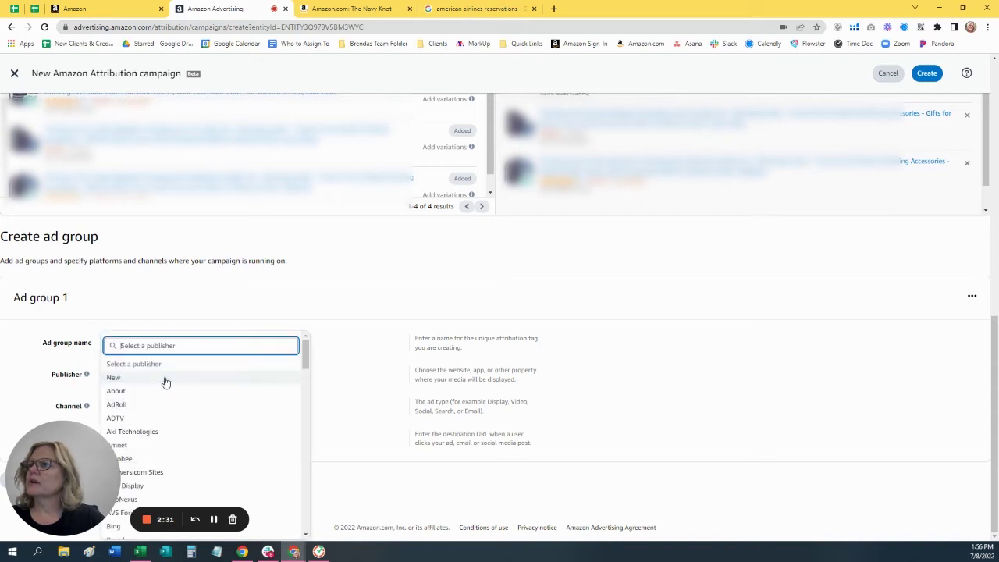
pyautogui.scroll(-2, 166, 383)
pyautogui.moveTo(47, 478); pyautogui.dragTo(746, 478)
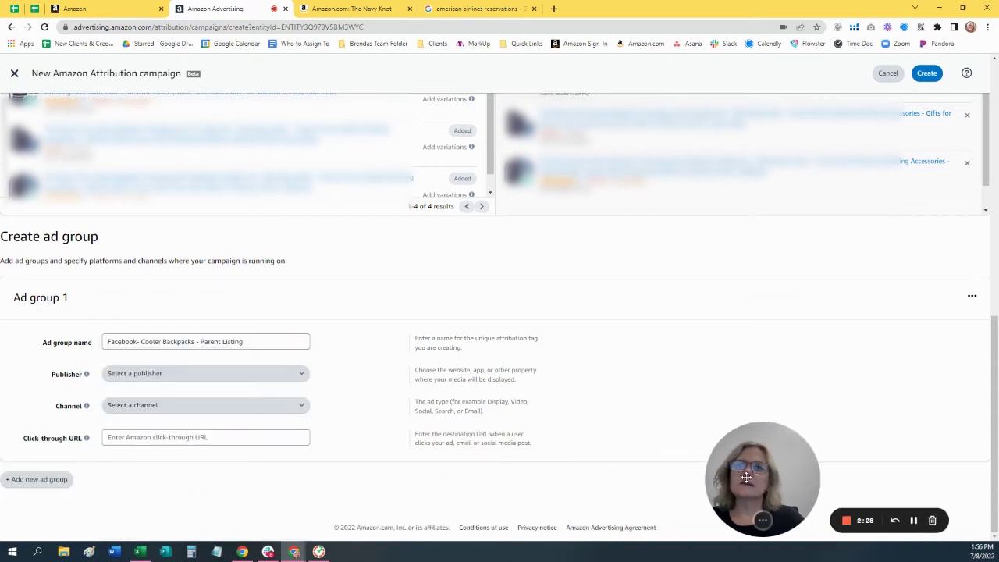
pyautogui.click(143, 376)
pyautogui.scroll(-4, 149, 424)
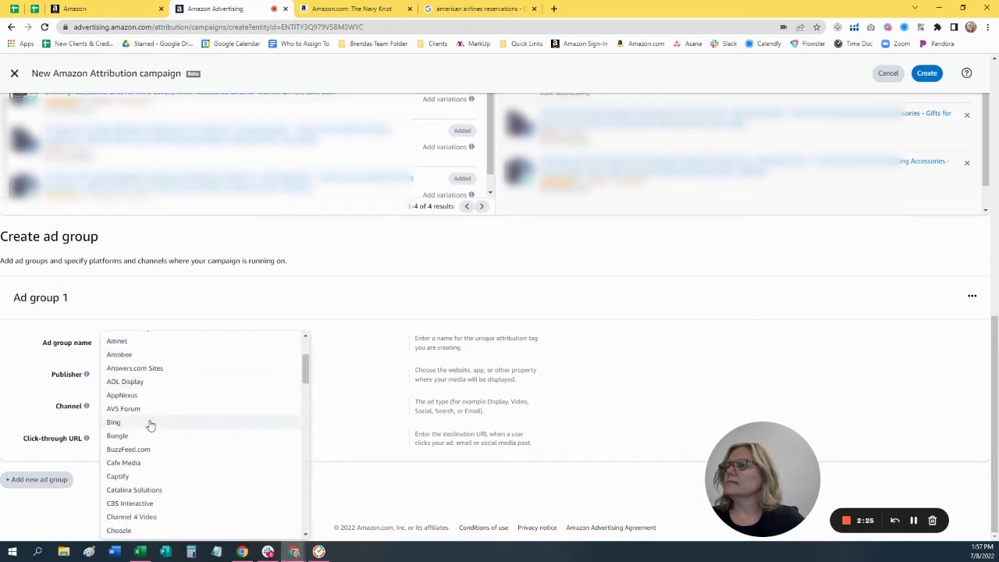
pyautogui.scroll(-5, 150, 424)
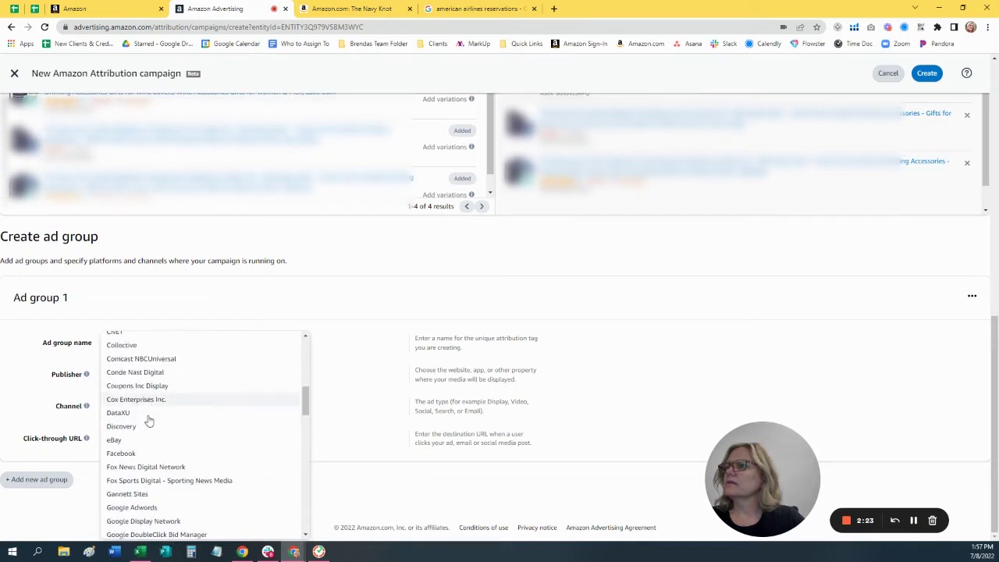
pyautogui.click(149, 421)
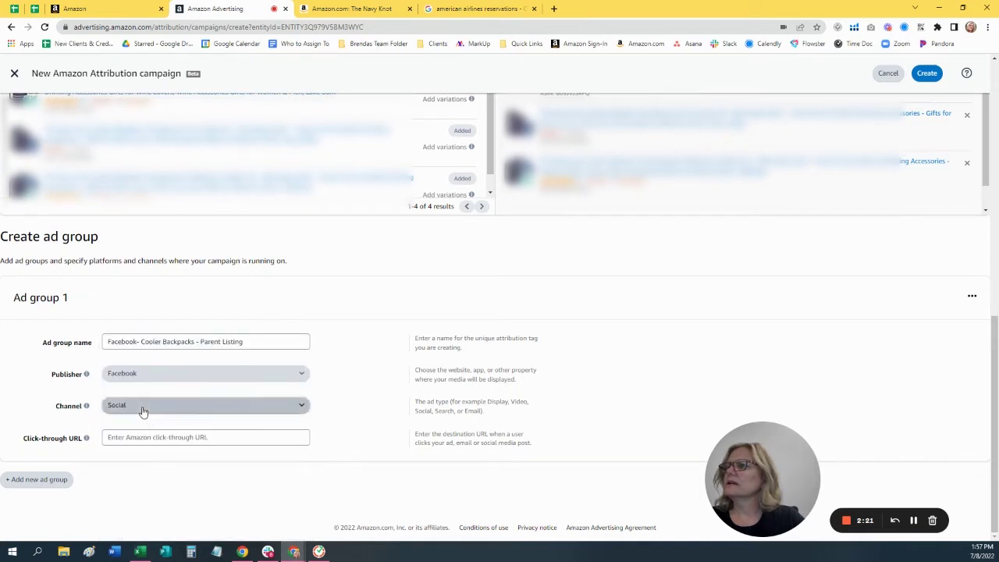
pyautogui.click(143, 412)
pyautogui.click(119, 443)
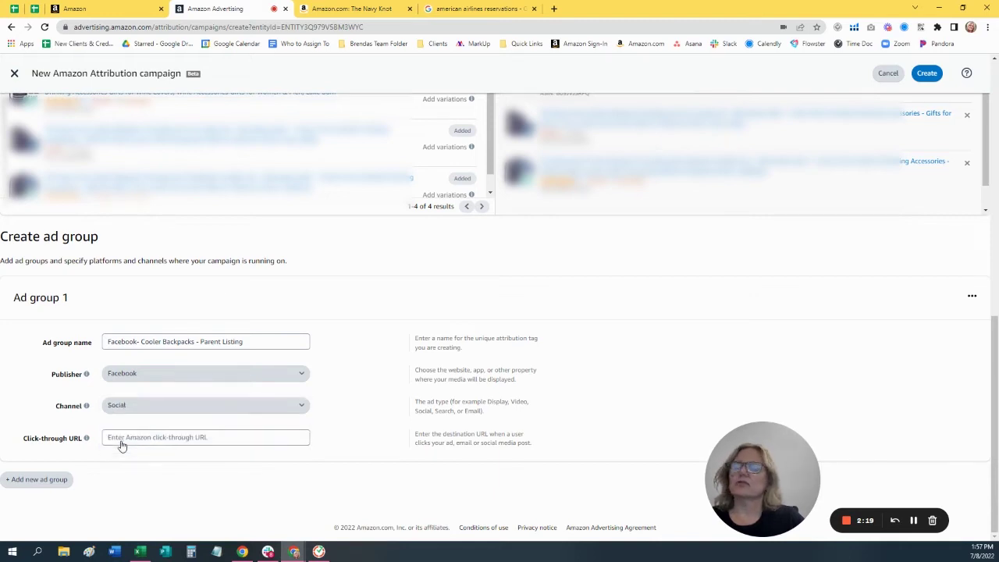
pyautogui.click(121, 443)
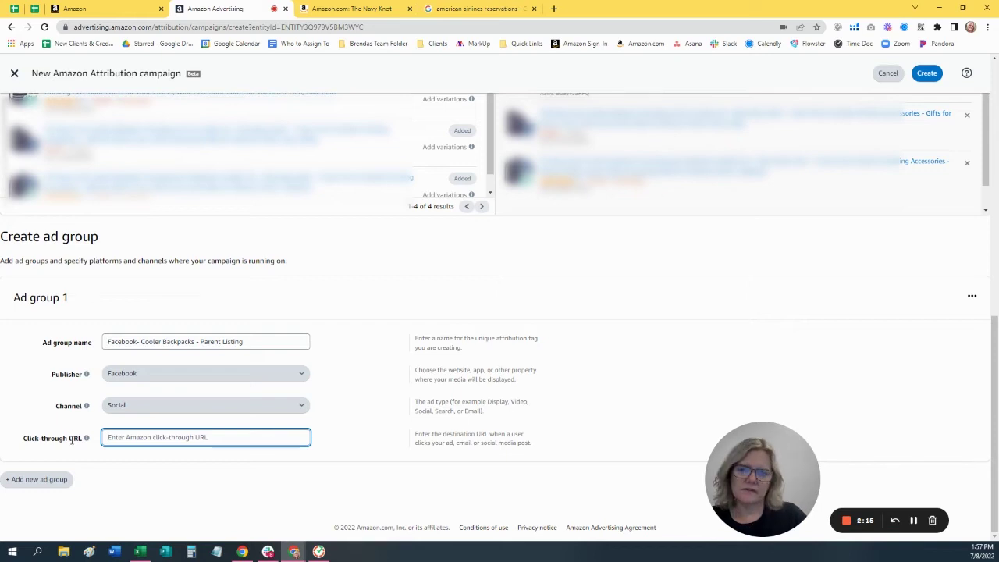
# Copy the web address of The Navy Knot cooler backpack product page
pyautogui.scroll(1, 397, 323)
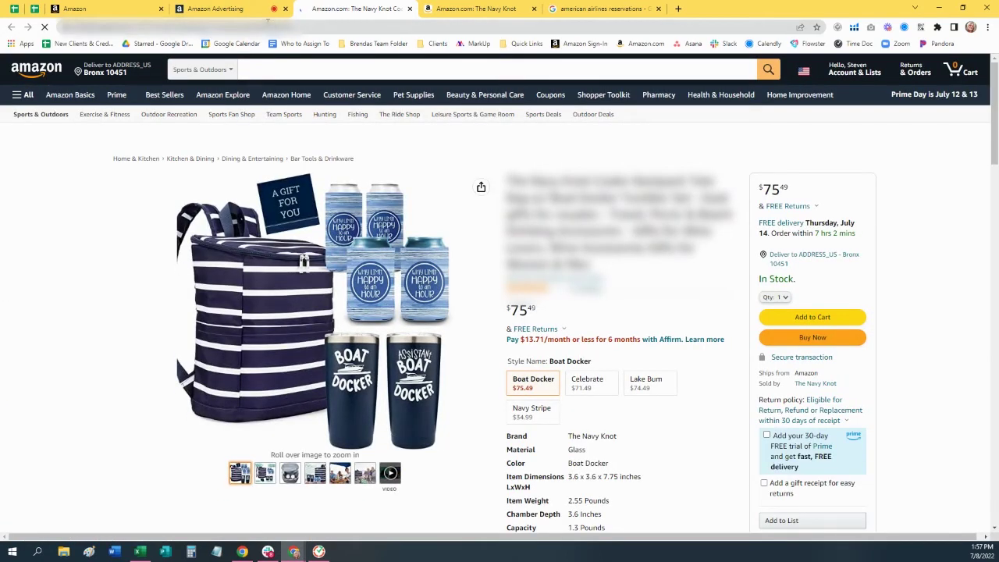
pyautogui.rightClick(261, 25)
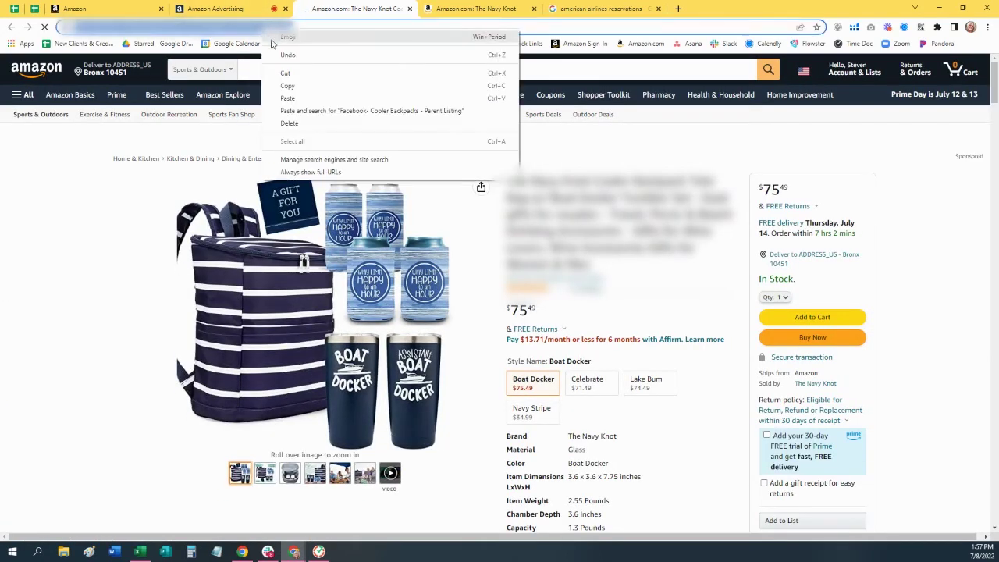
pyautogui.click(288, 85)
pyautogui.click(131, 8)
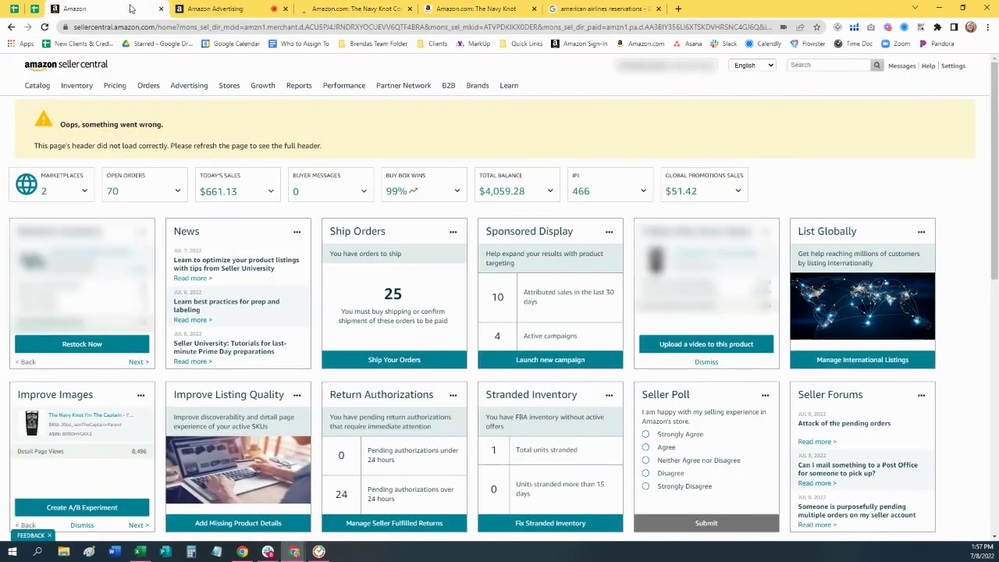
# Paste the product page link as the click-through URL and create the campaign
pyautogui.click(209, 8)
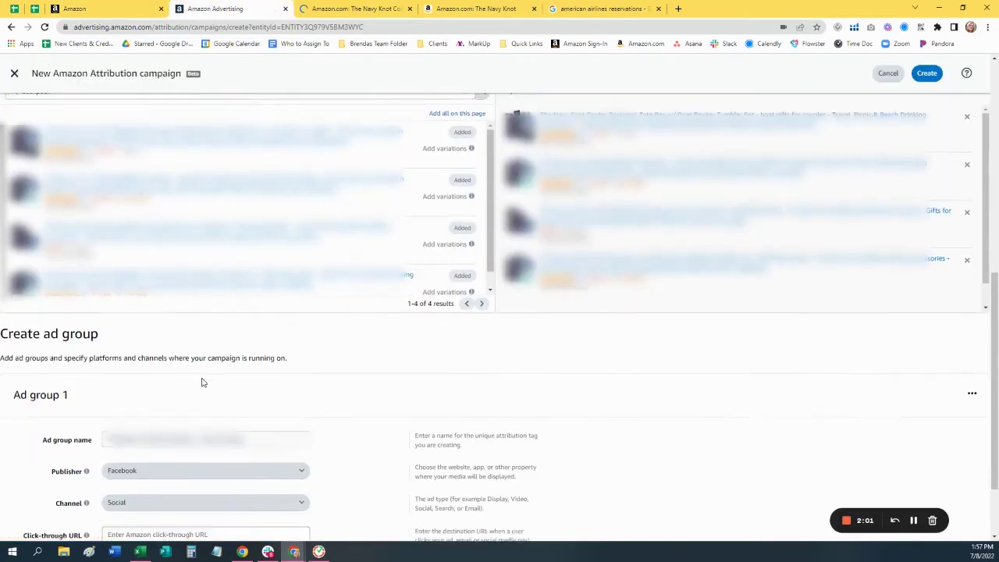
pyautogui.scroll(-2, 205, 381)
pyautogui.rightClick(145, 438)
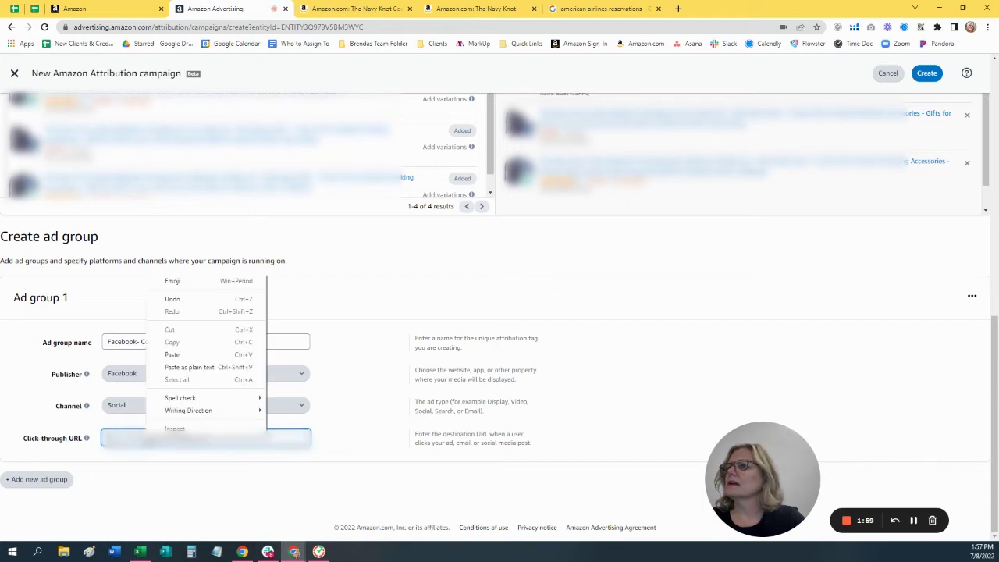
pyautogui.click(180, 357)
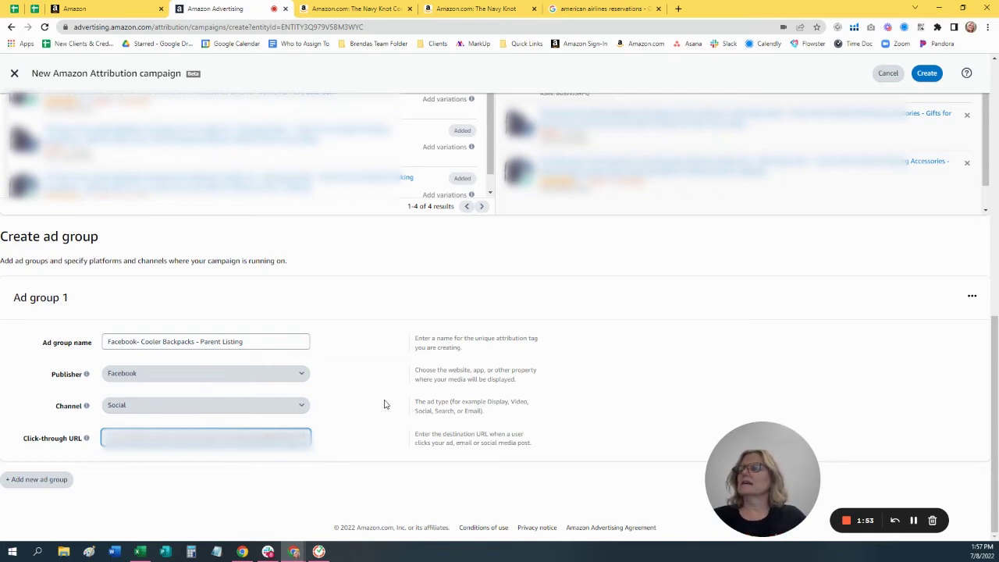
pyautogui.hotkey('ctrl', 'v')
pyautogui.scroll(2, 705, 321)
pyautogui.click(925, 74)
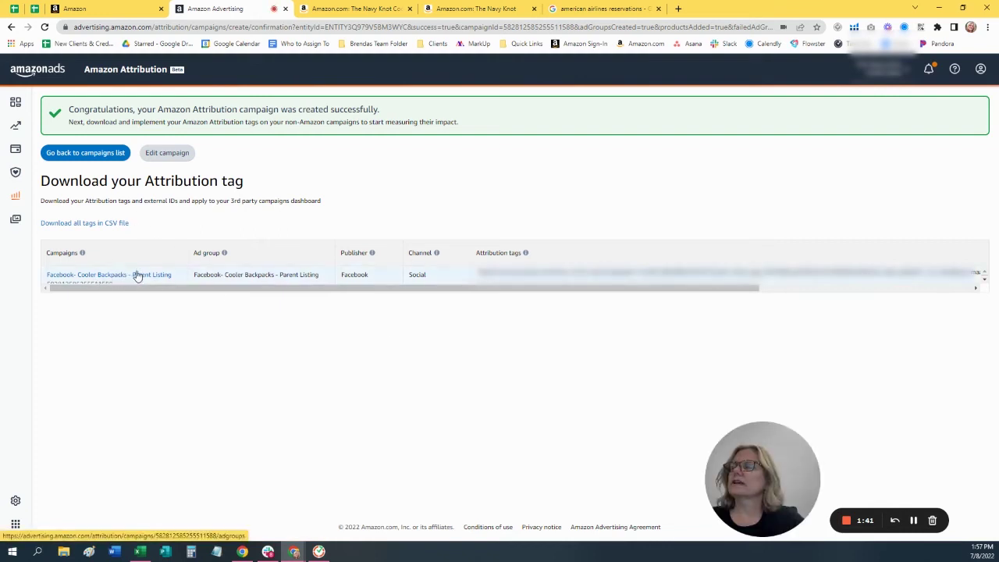
# Select the Facebook / Social attribution tag text, then return to the campaigns list
pyautogui.moveTo(500, 289); pyautogui.dragTo(610, 290)
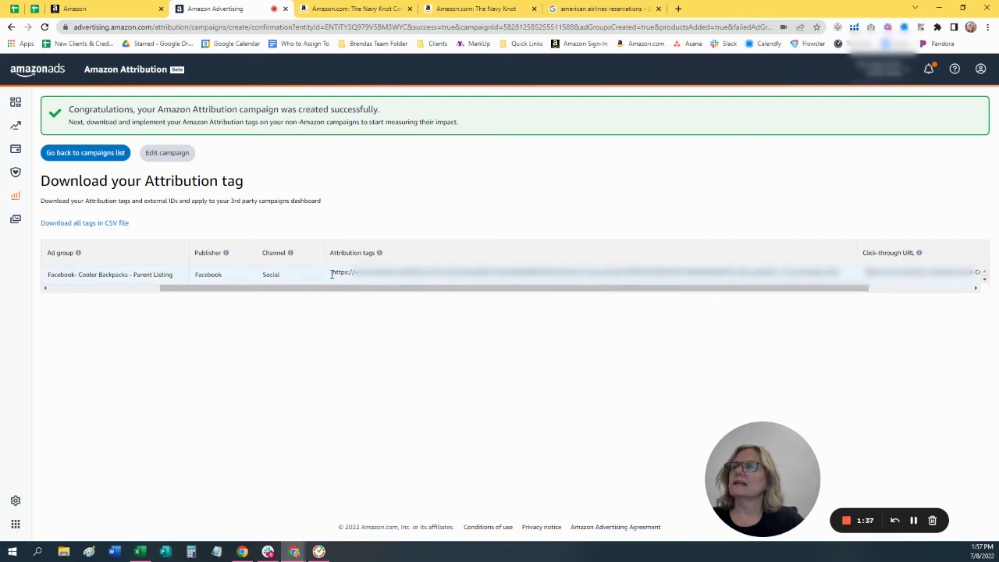
pyautogui.moveTo(332, 273); pyautogui.dragTo(865, 282)
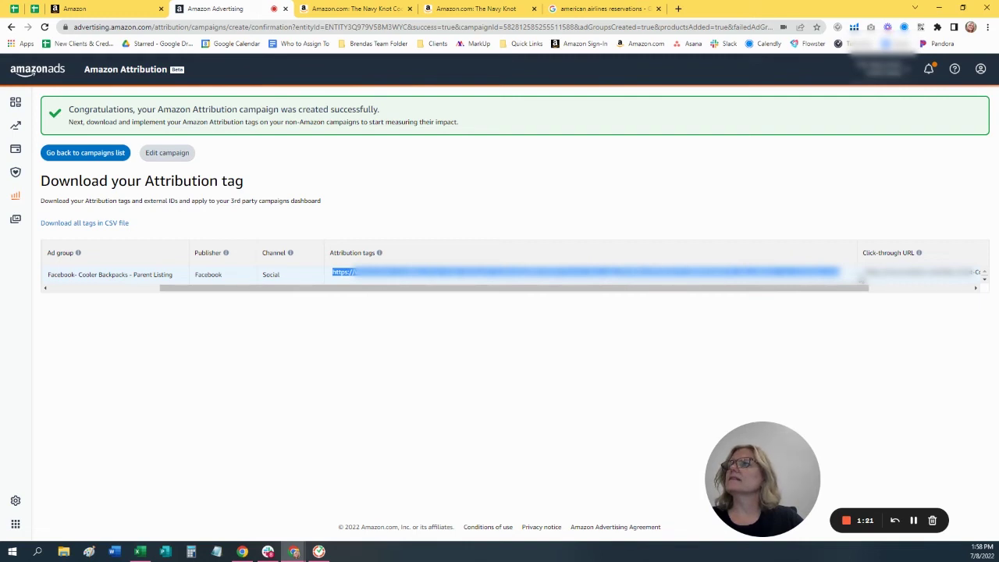
pyautogui.click(109, 154)
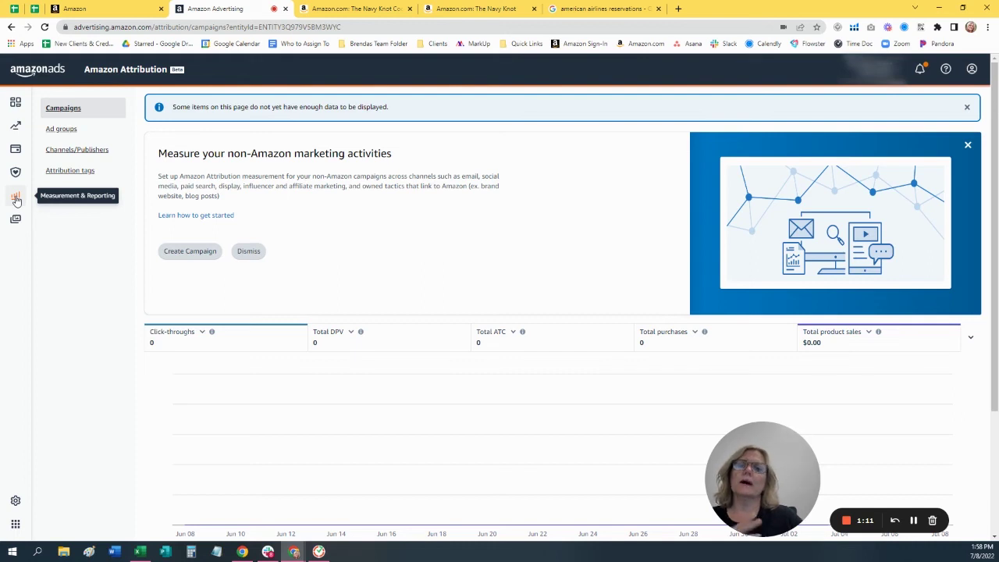
# Reopen Amazon Attribution and scroll to the campaigns table showing the new Cooler Backpacks campaign
pyautogui.click(16, 200)
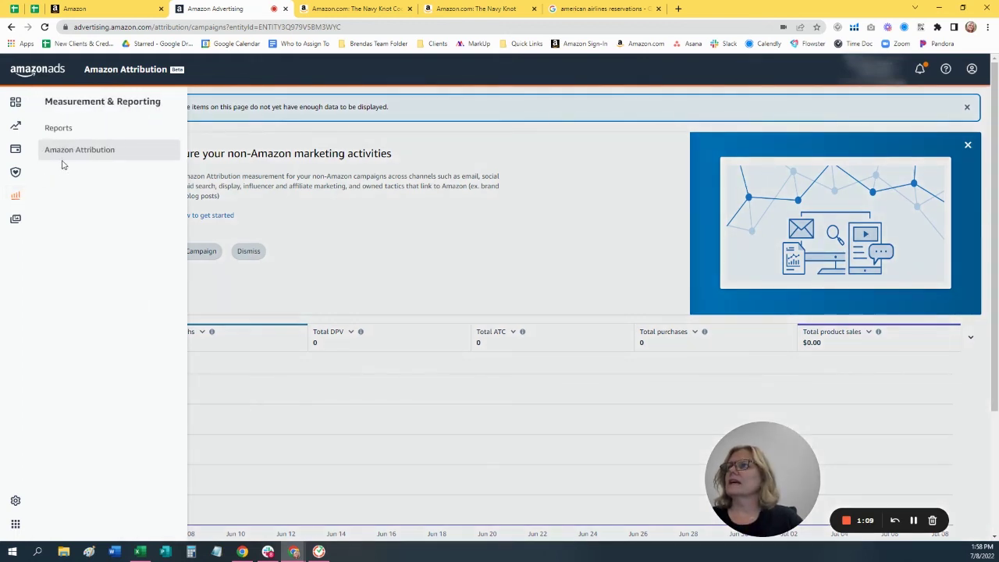
pyautogui.click(65, 156)
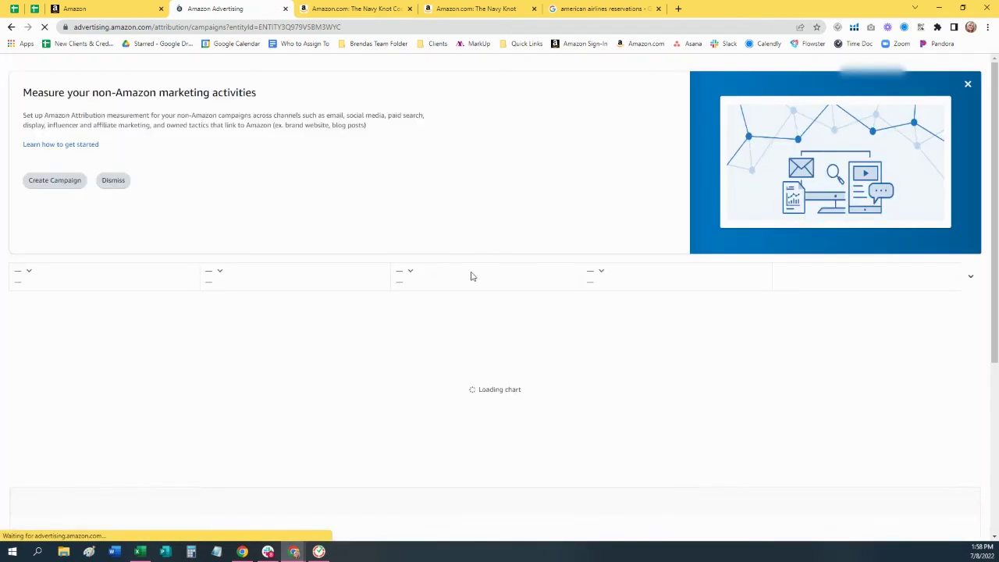
pyautogui.scroll(-2, 503, 285)
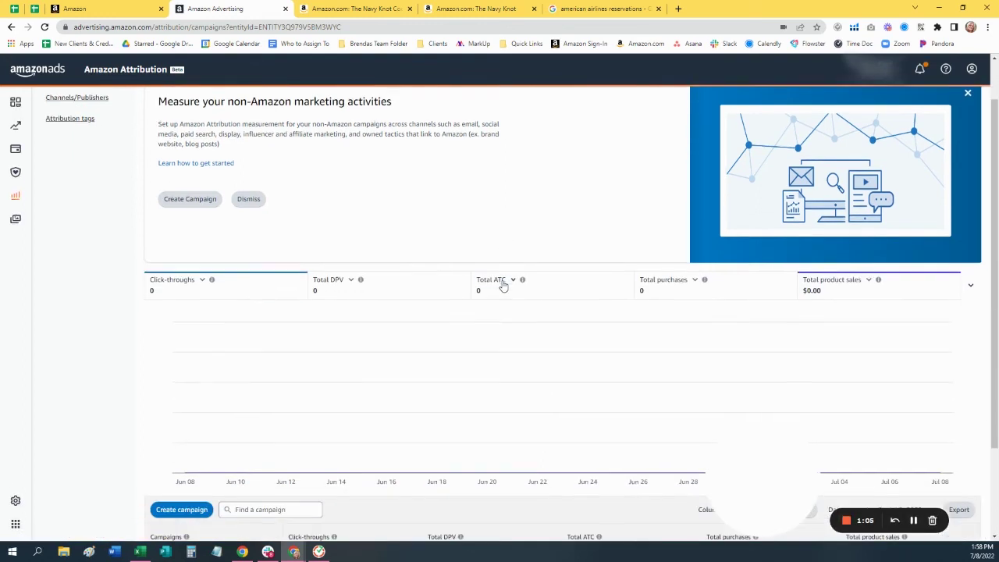
pyautogui.scroll(-2, 504, 286)
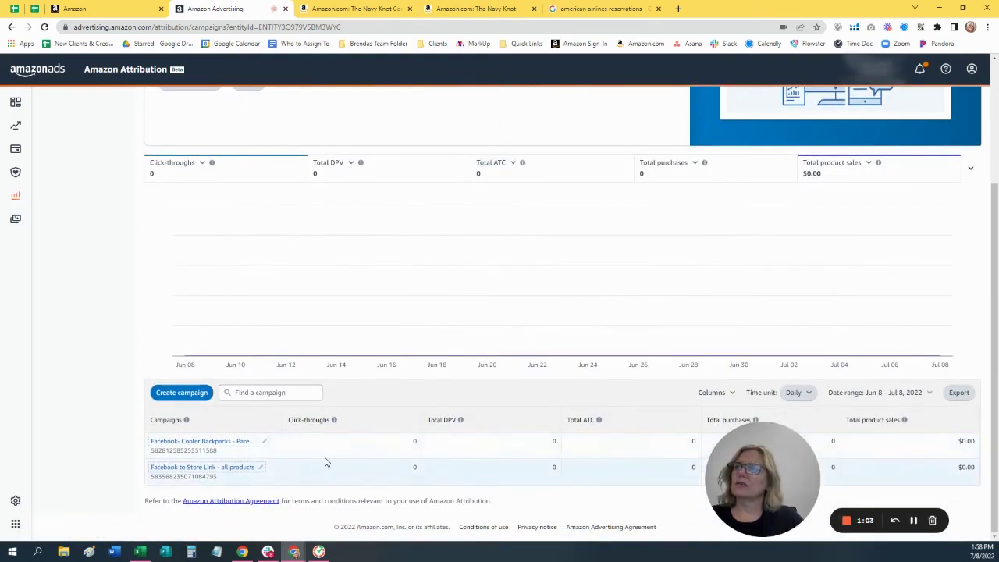